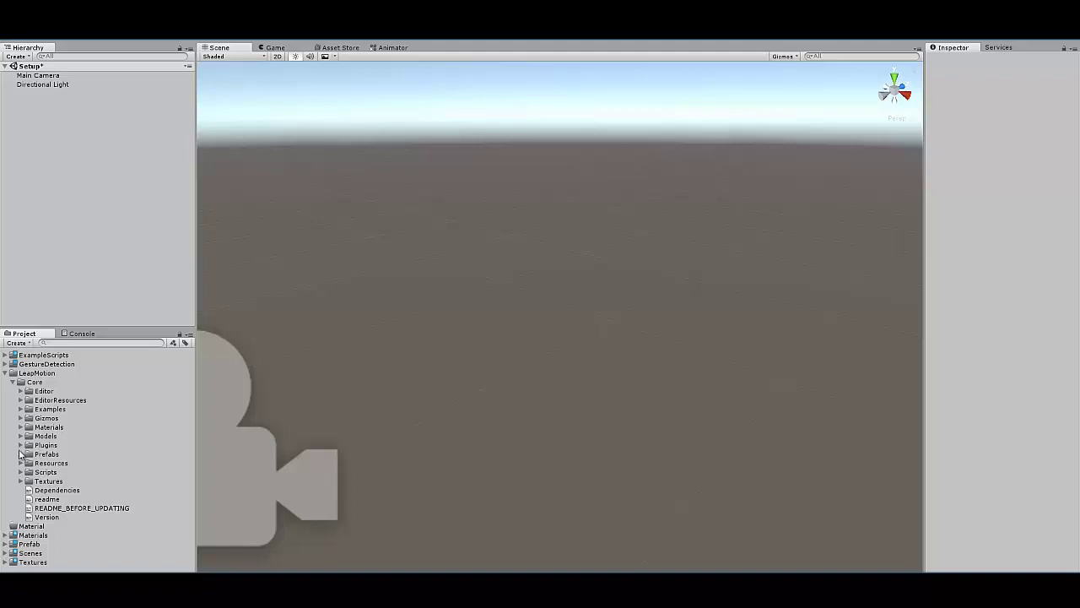
# Drag the LeapHandController prefab from LeapMotion/Core/Prefabs into the scene
pyautogui.click(20, 454)
pyautogui.click(85, 499)
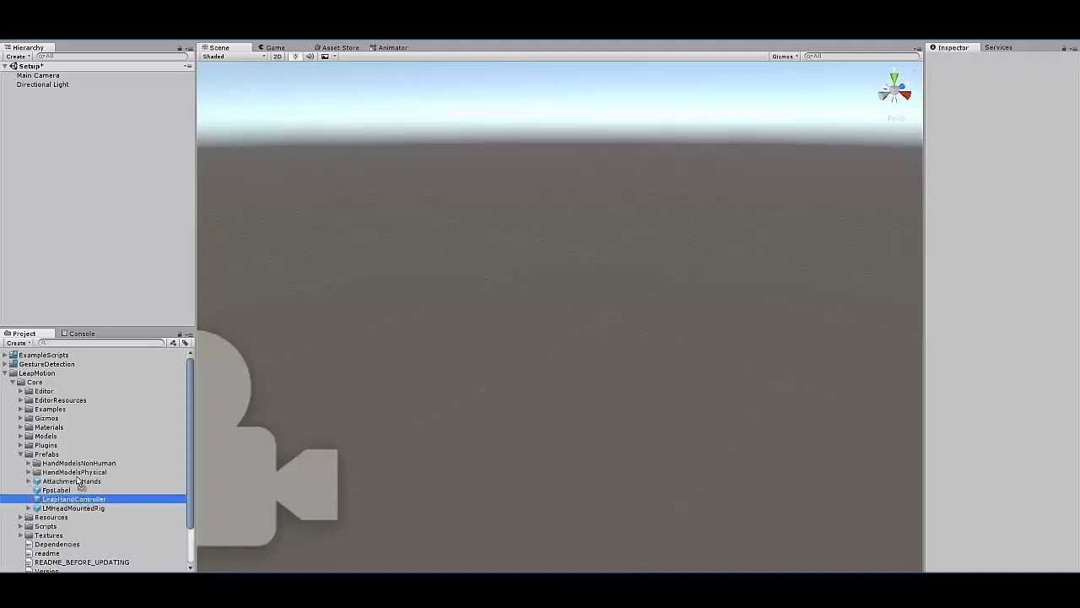
pyautogui.moveTo(80, 483); pyautogui.dragTo(53, 200)
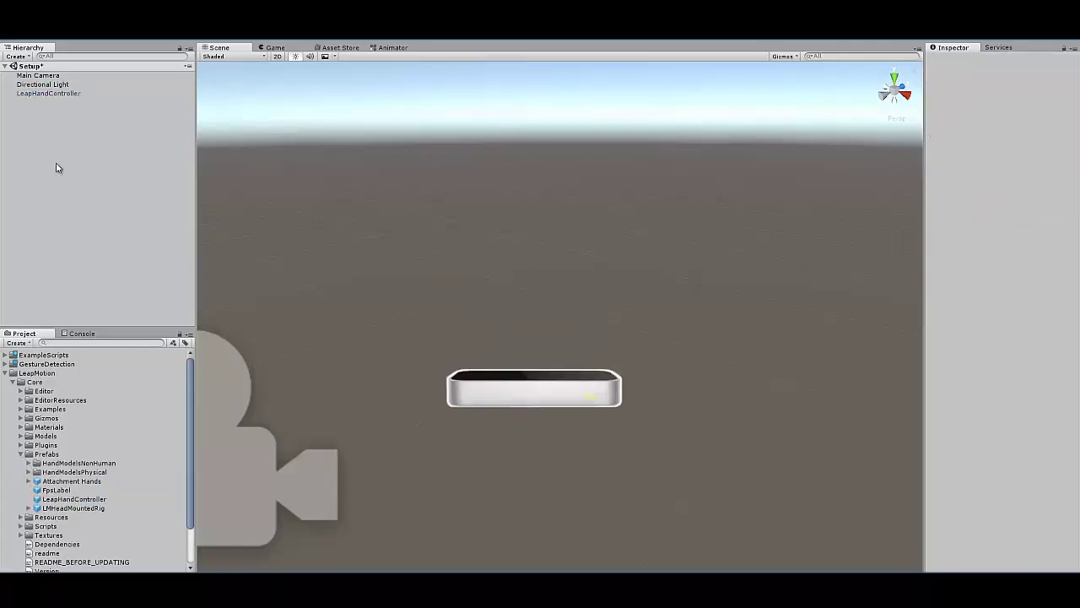
# Create an empty game object named Hands
pyautogui.rightClick(55, 167)
pyautogui.click(99, 256)
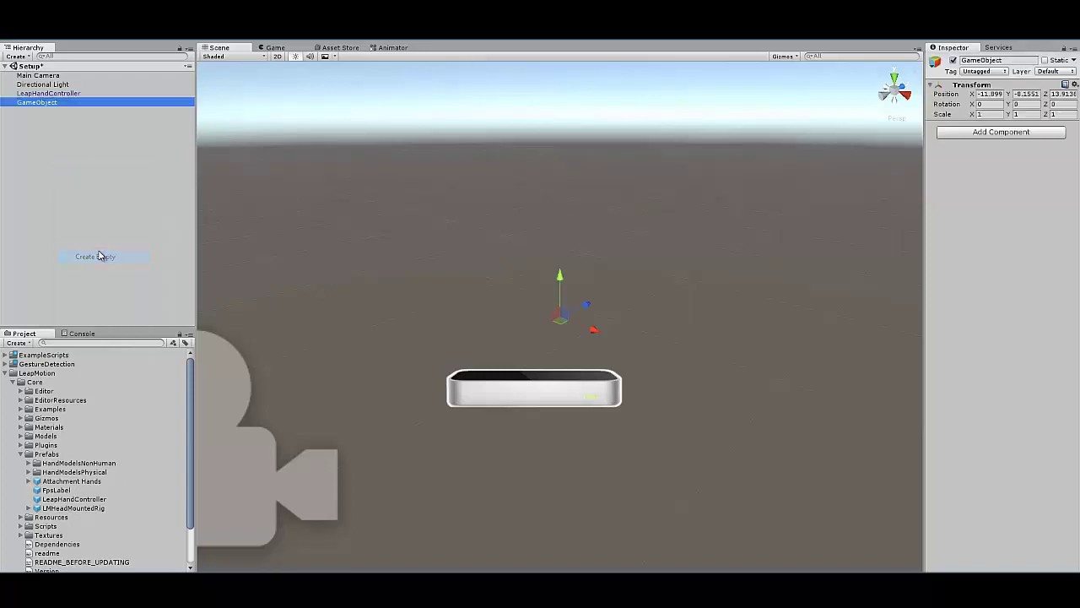
pyautogui.write('Hands')
pyautogui.press('Return')
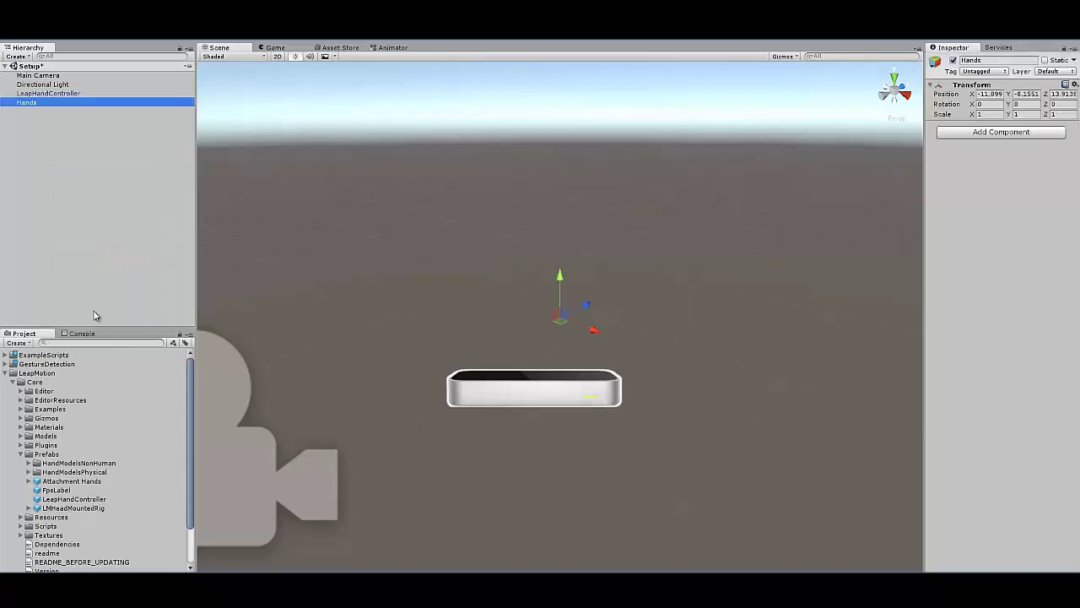
# Place the LoPoly_Rigged_Hand_Left and Right prefabs under Hands
pyautogui.click(30, 463)
pyautogui.click(85, 508)
pyautogui.keyDown('shift'); pyautogui.click(88, 516); pyautogui.keyUp('shift')
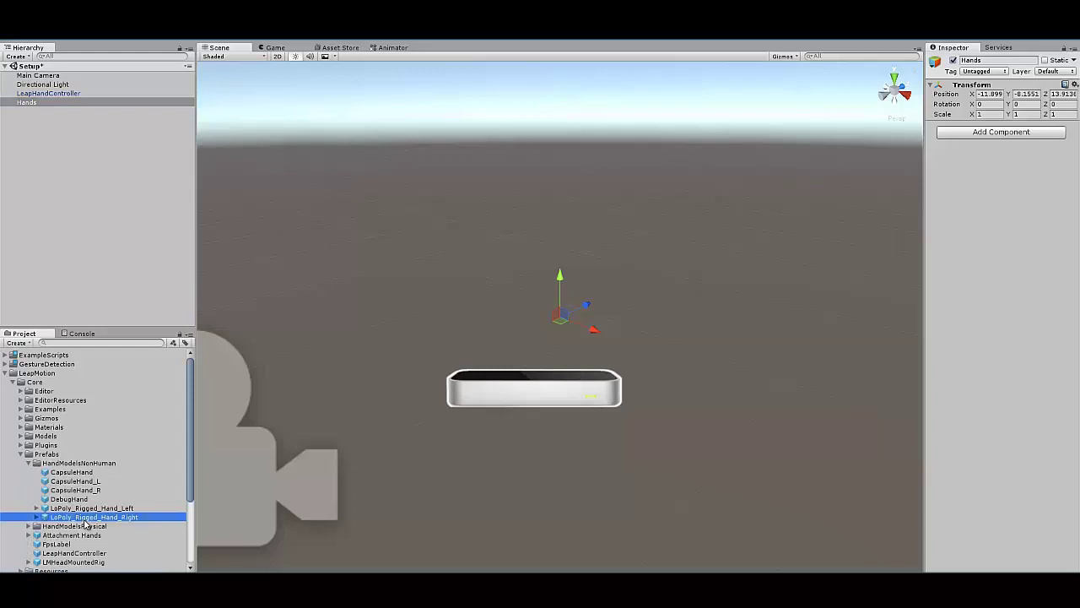
pyautogui.moveTo(115, 270); pyautogui.dragTo(38, 103)
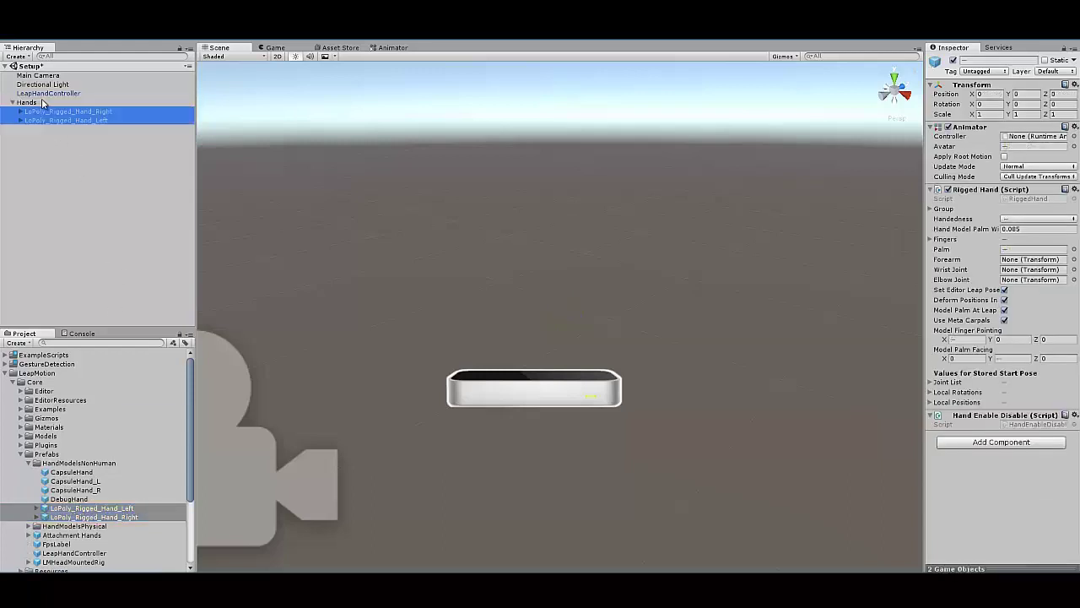
# Give LeapHandController Hand Pool Size 1 with the rigged hands as Left/Right Model, enabled
pyautogui.click(51, 93)
pyautogui.click(1022, 286)
pyautogui.write('1')
pyautogui.press('Return')
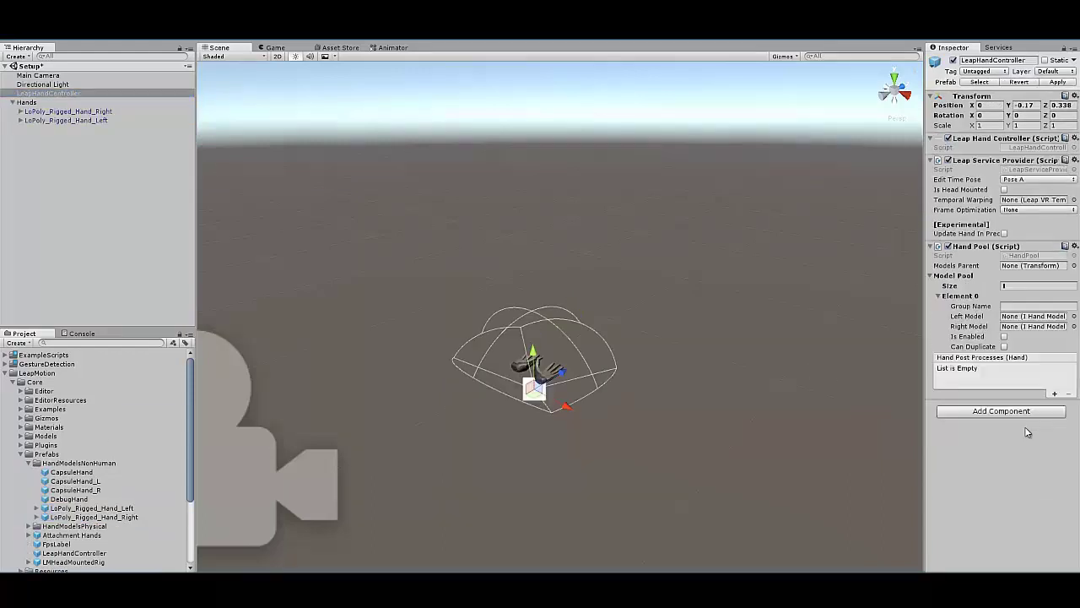
pyautogui.moveTo(89, 121); pyautogui.dragTo(1020, 317)
pyautogui.moveTo(94, 113); pyautogui.dragTo(1039, 328)
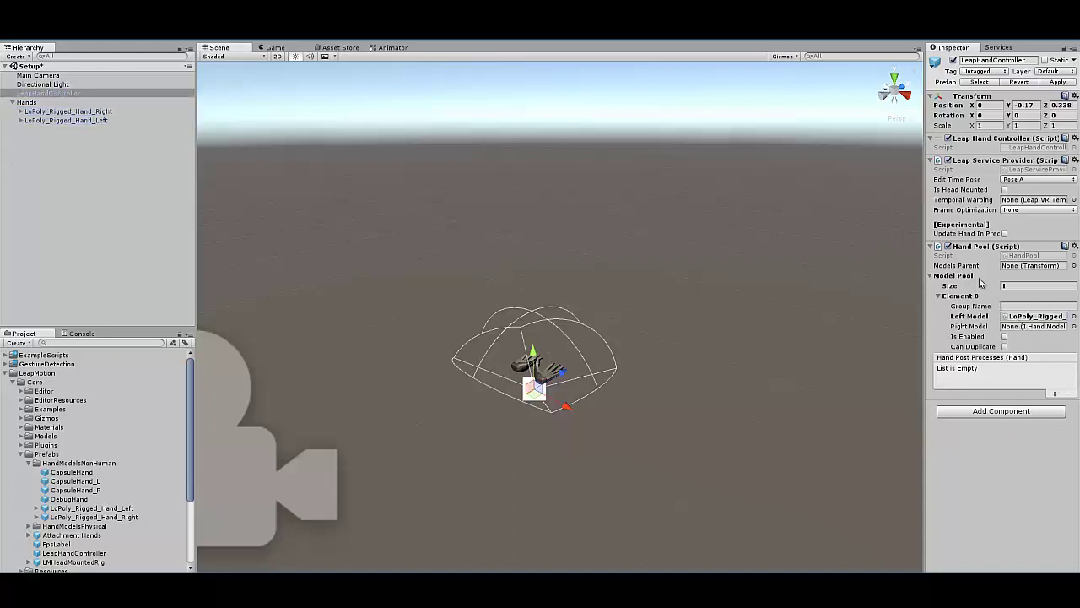
pyautogui.click(1004, 336)
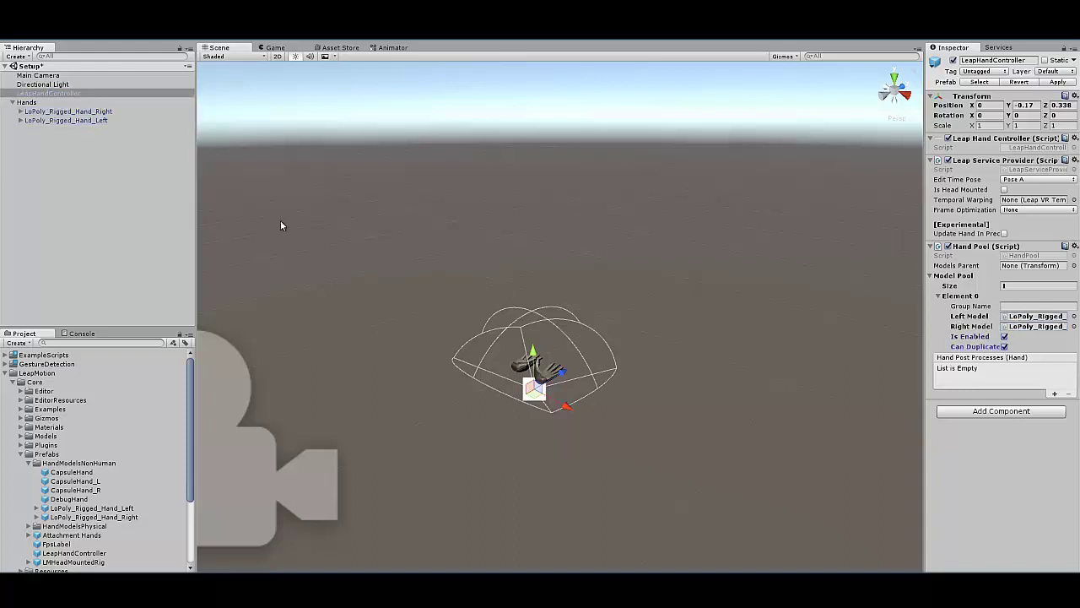
# Zero LeapHandController's position and save the scene
pyautogui.click(17, 186)
pyautogui.click(12, 102)
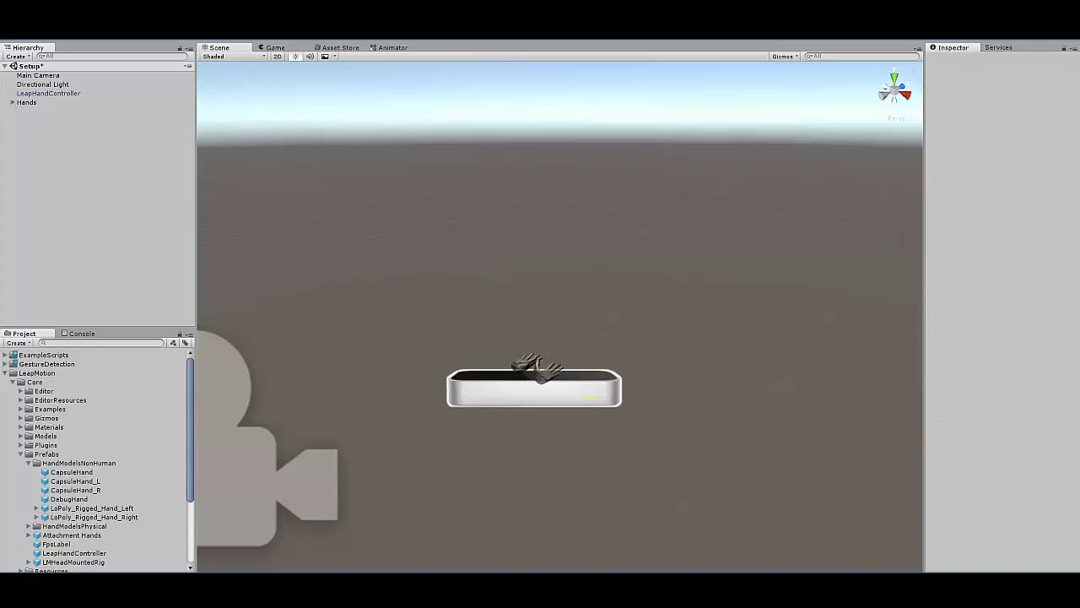
pyautogui.click(534, 363)
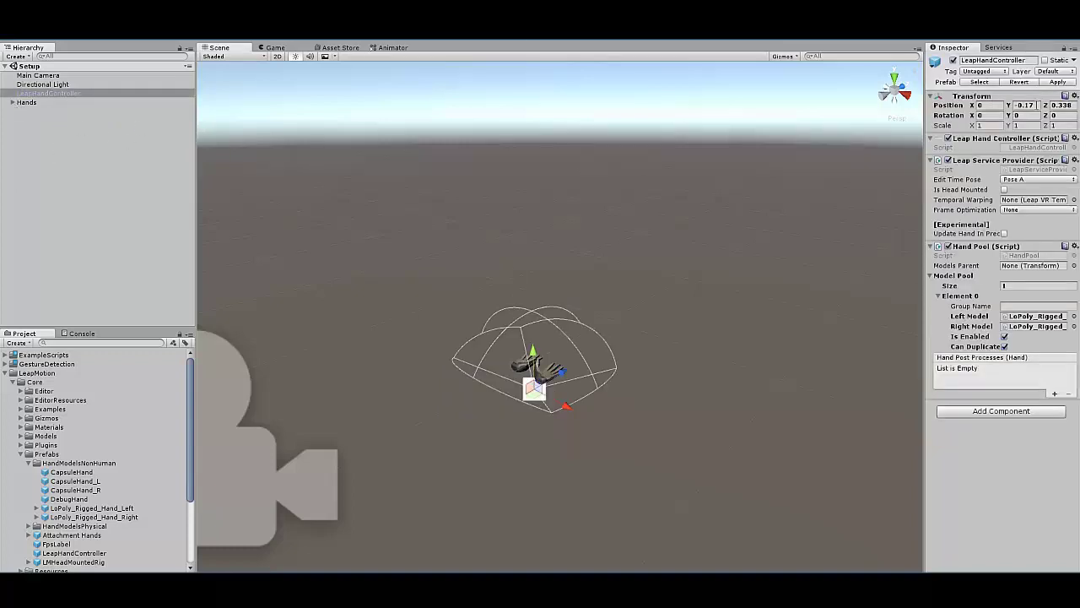
pyautogui.write('0')
pyautogui.press('Tab')
pyautogui.write('0')
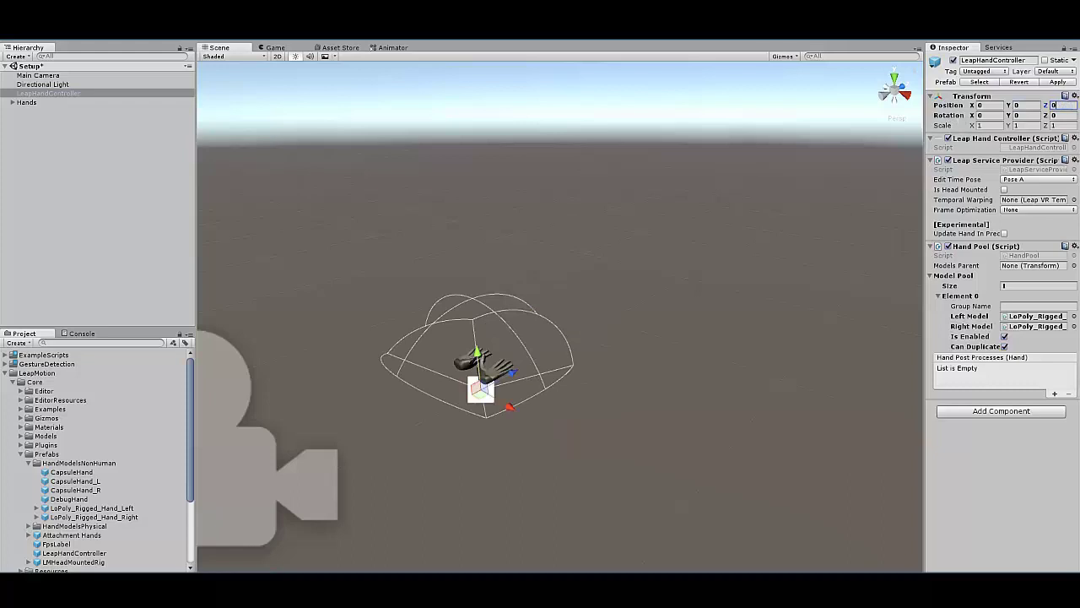
pyautogui.hotkey('ctrl', 's')
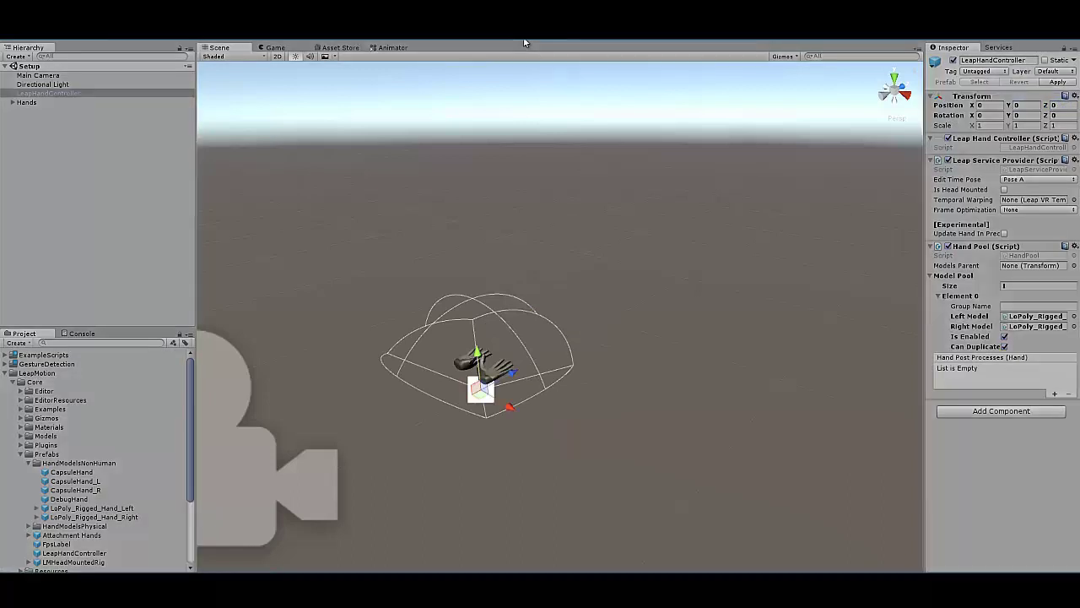
pyautogui.click(525, 42)
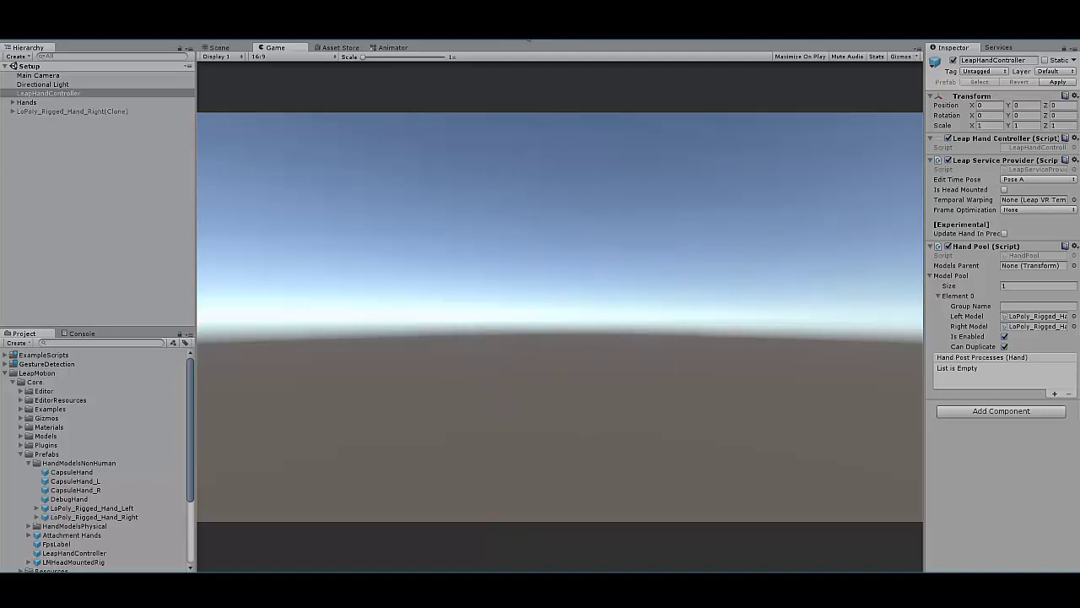
pyautogui.click(529, 38)
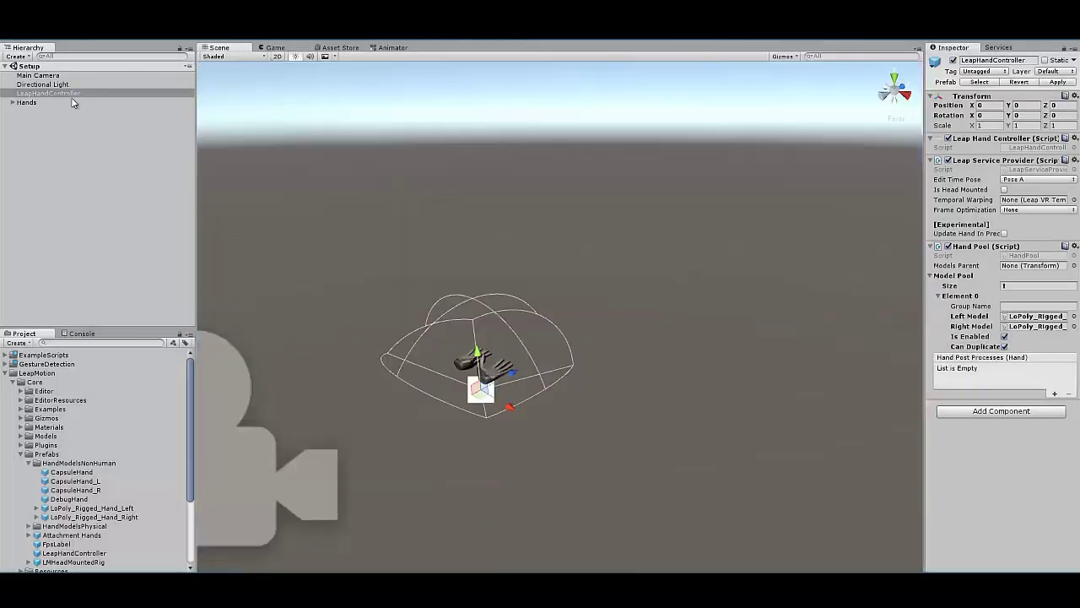
# Create another empty game object named GestureManager
pyautogui.rightClick(38, 151)
pyautogui.click(110, 240)
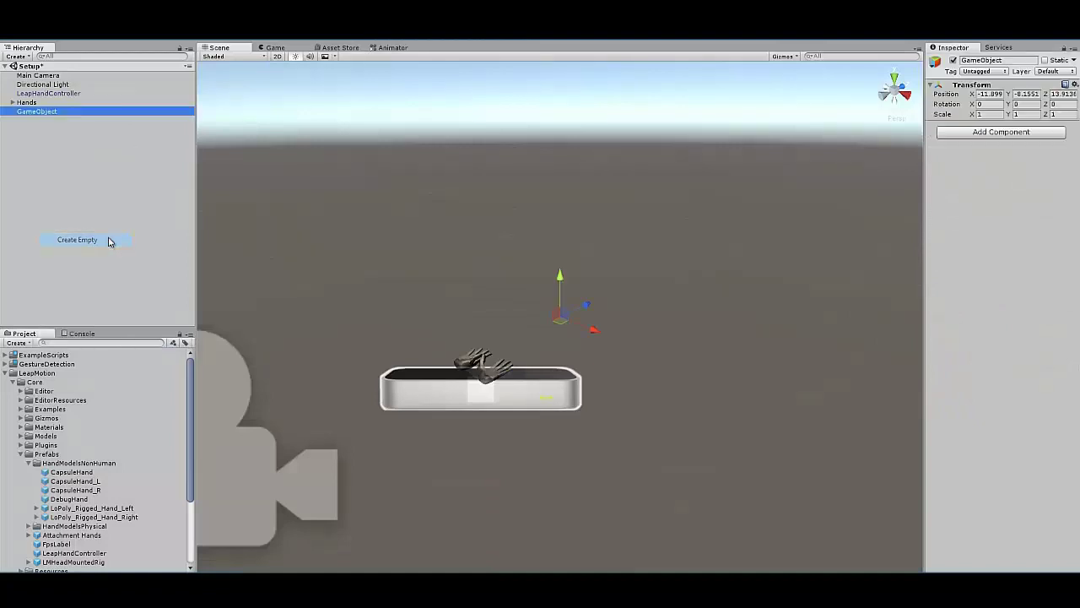
pyautogui.write('Gestu')
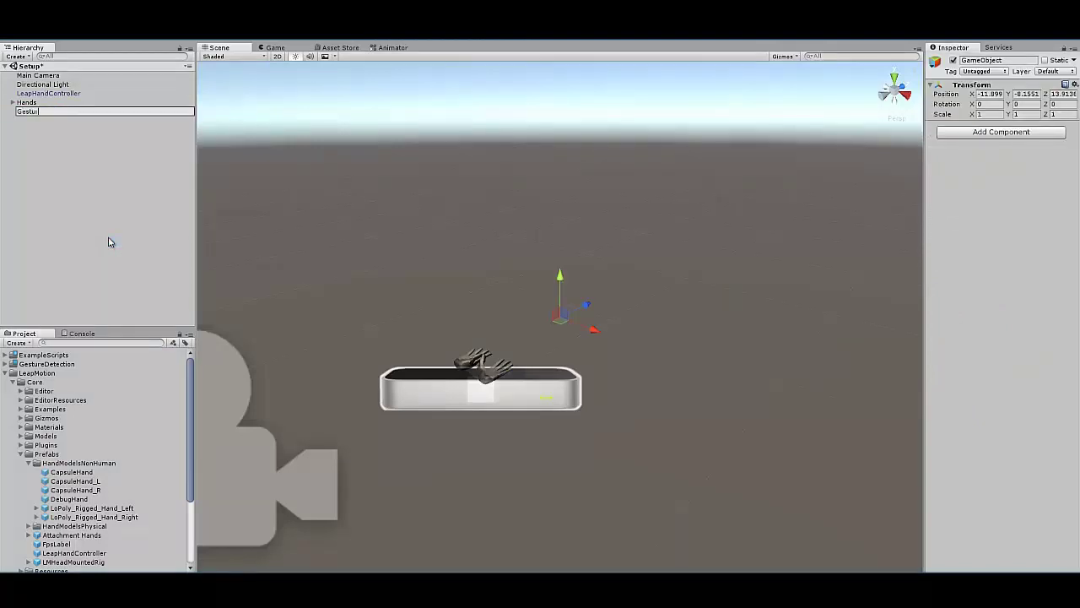
pyautogui.write('reManage')
pyautogui.press('Return')
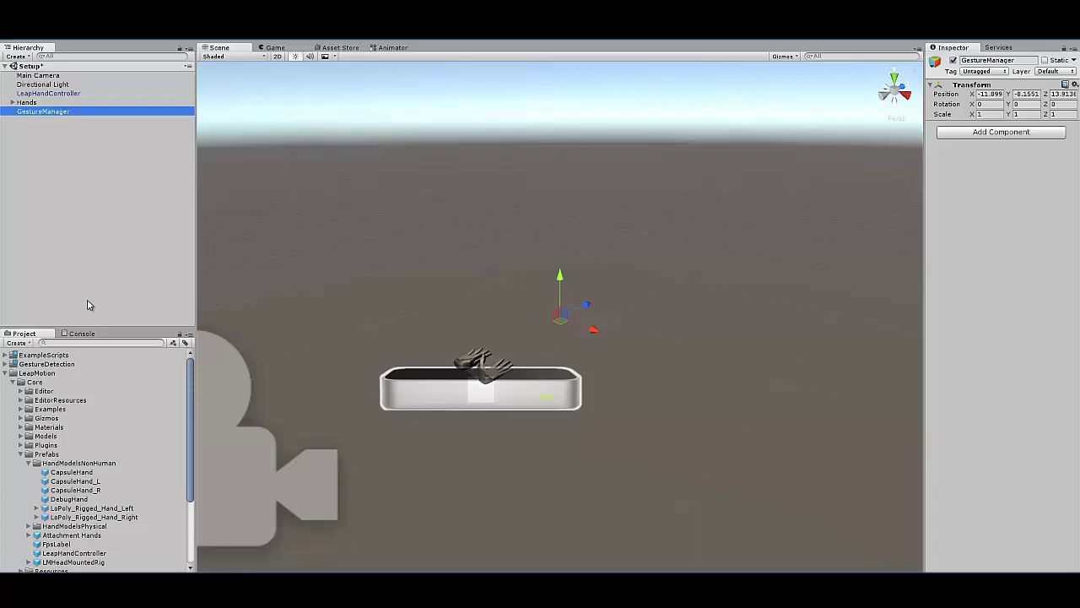
# Attach the DetectionManager script from GestureDetection's KeyComponents folder to GestureManager
pyautogui.click(6, 372)
pyautogui.click(6, 364)
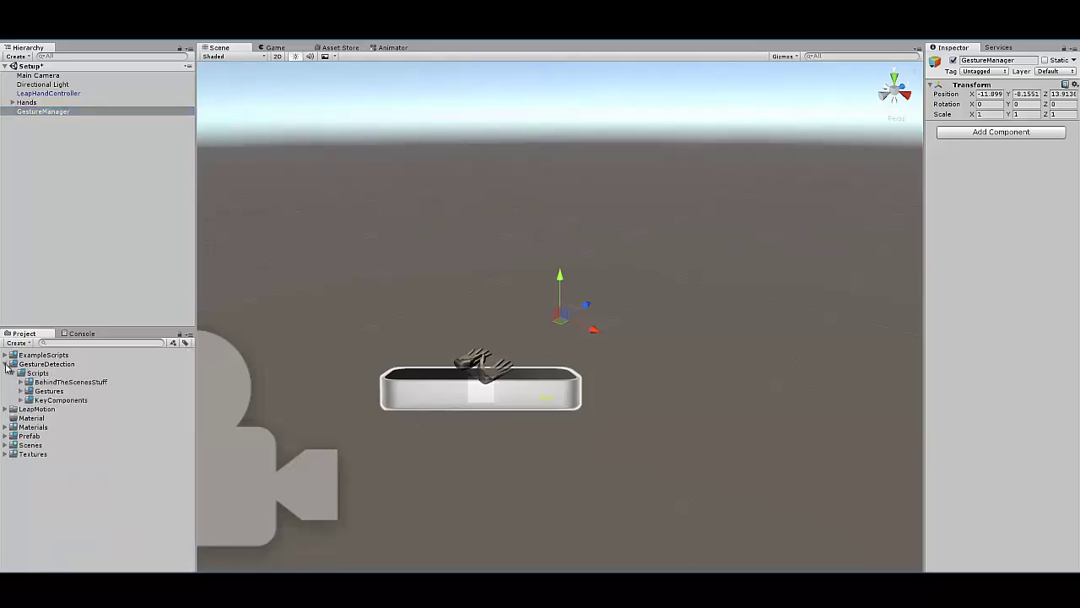
pyautogui.click(20, 382)
pyautogui.click(21, 400)
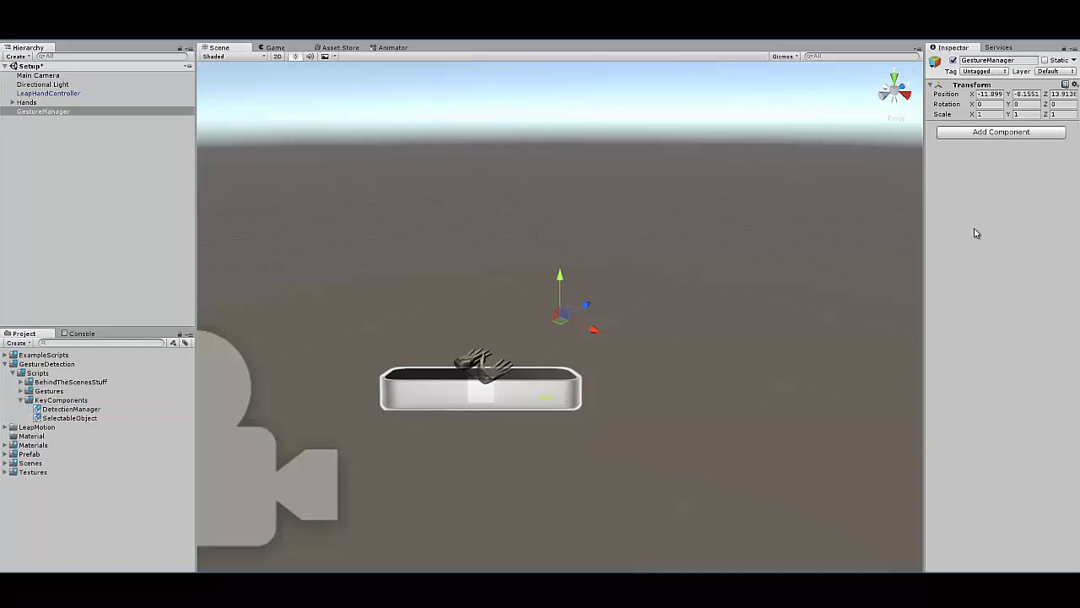
pyautogui.moveTo(72, 409); pyautogui.dragTo(976, 234)
pyautogui.rightClick(34, 176)
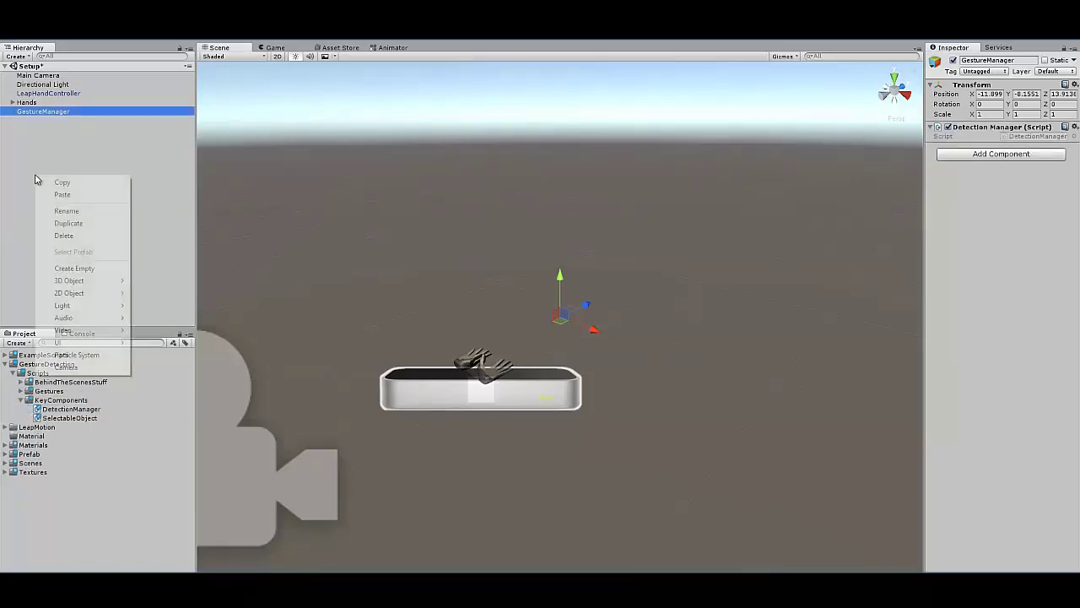
# Create a top-level empty game object named Swipe
pyautogui.click(81, 267)
pyautogui.moveTo(61, 122); pyautogui.dragTo(43, 203)
pyautogui.press('F2')
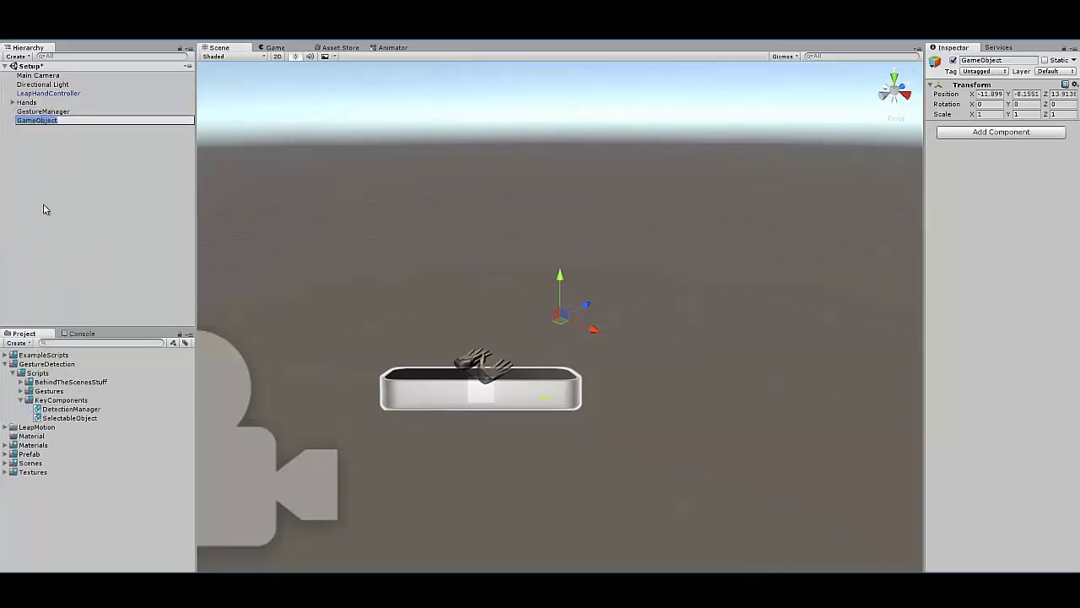
pyautogui.write('Swipe')
pyautogui.press('Return')
# Give Swipe the swipe gesture scripts, one Start/End/Stay event entry each, and Debug on
pyautogui.click(21, 400)
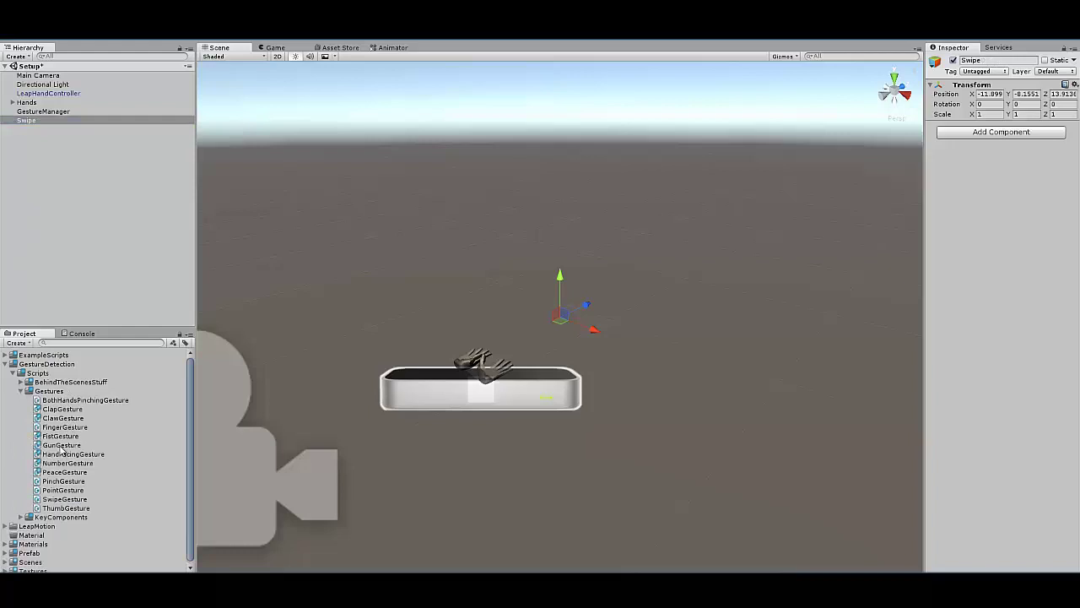
pyautogui.moveTo(52, 503); pyautogui.dragTo(988, 317)
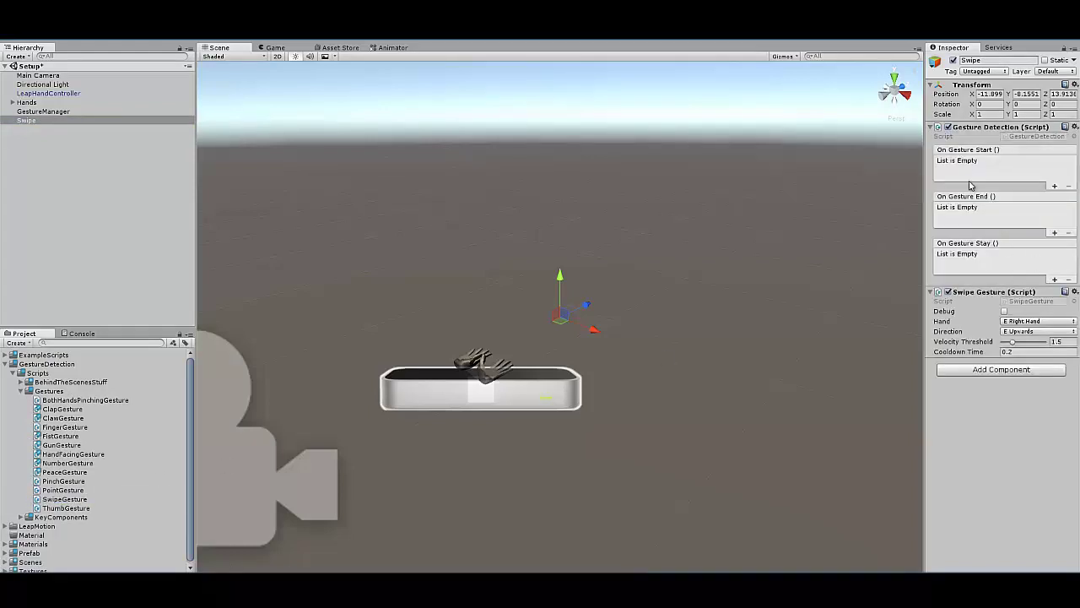
pyautogui.click(1054, 185)
pyautogui.click(1054, 232)
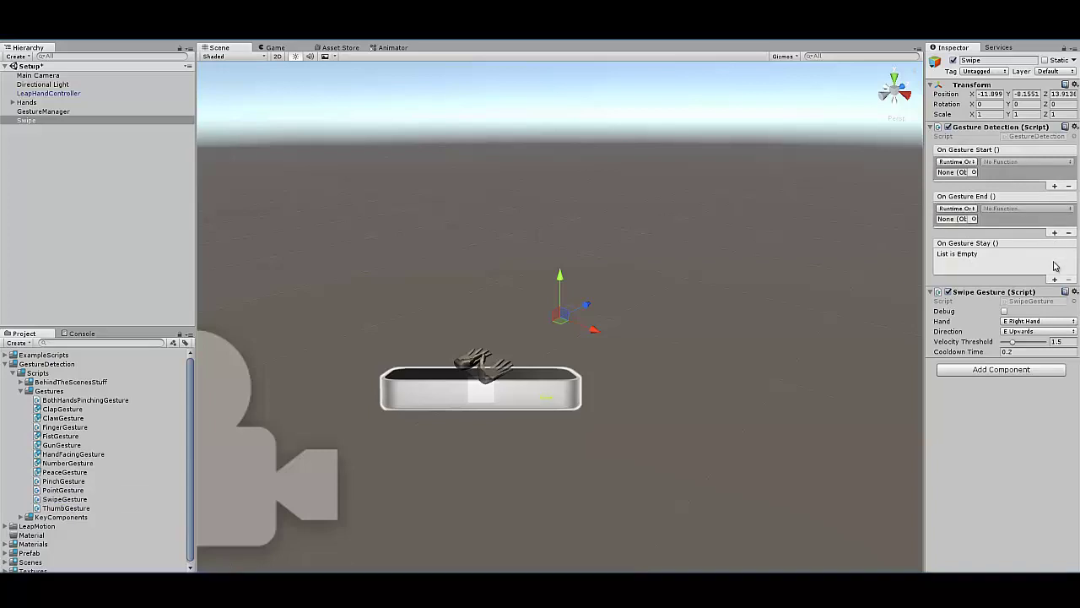
pyautogui.click(1055, 278)
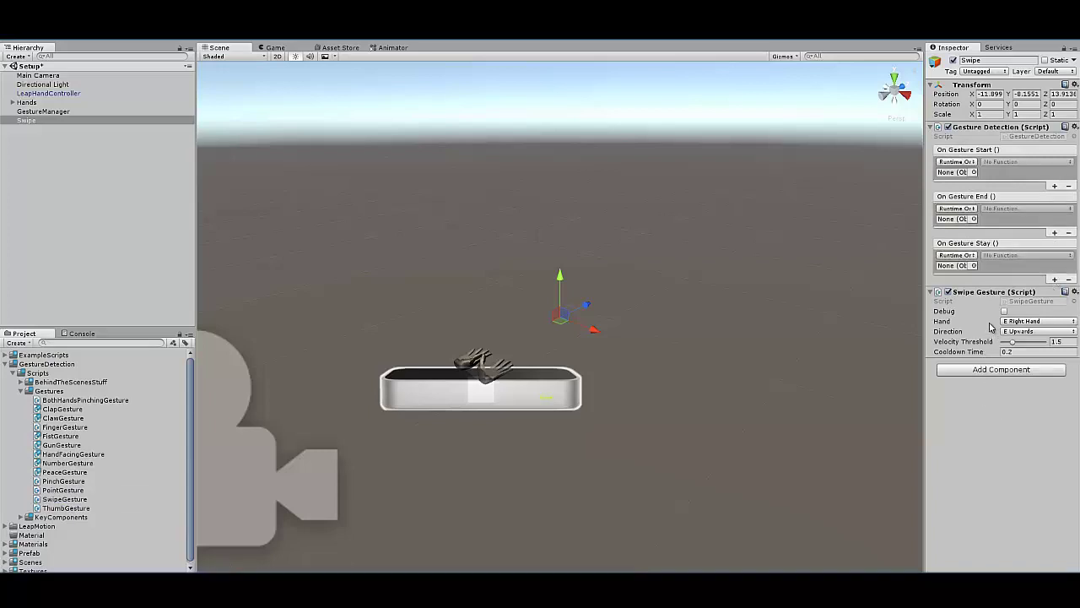
pyautogui.click(1004, 311)
# Show the Console, reselect Swipe, and save the scene
pyautogui.click(82, 333)
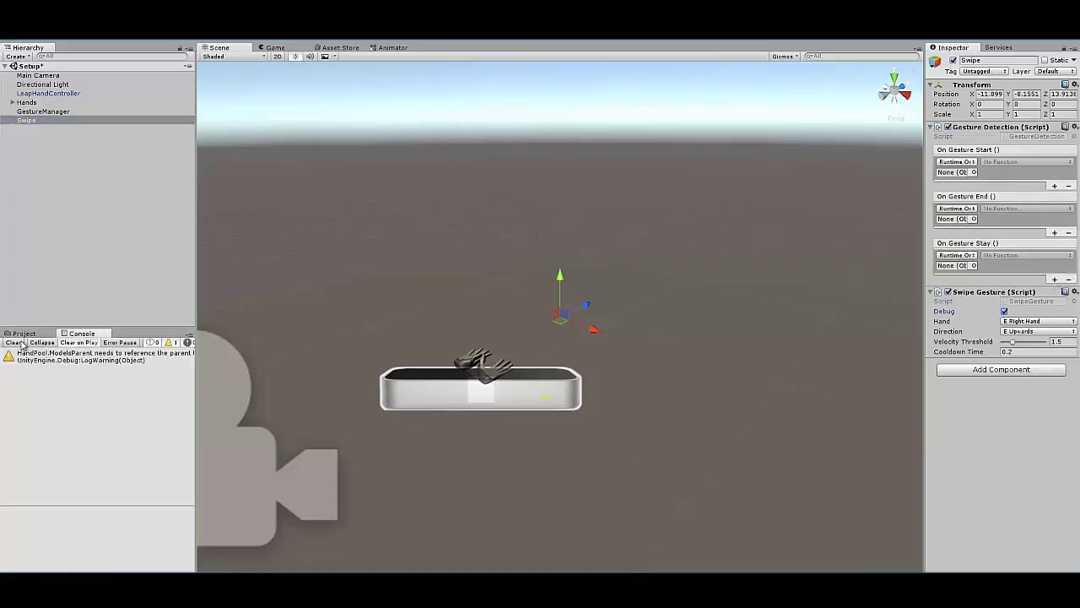
pyautogui.click(87, 268)
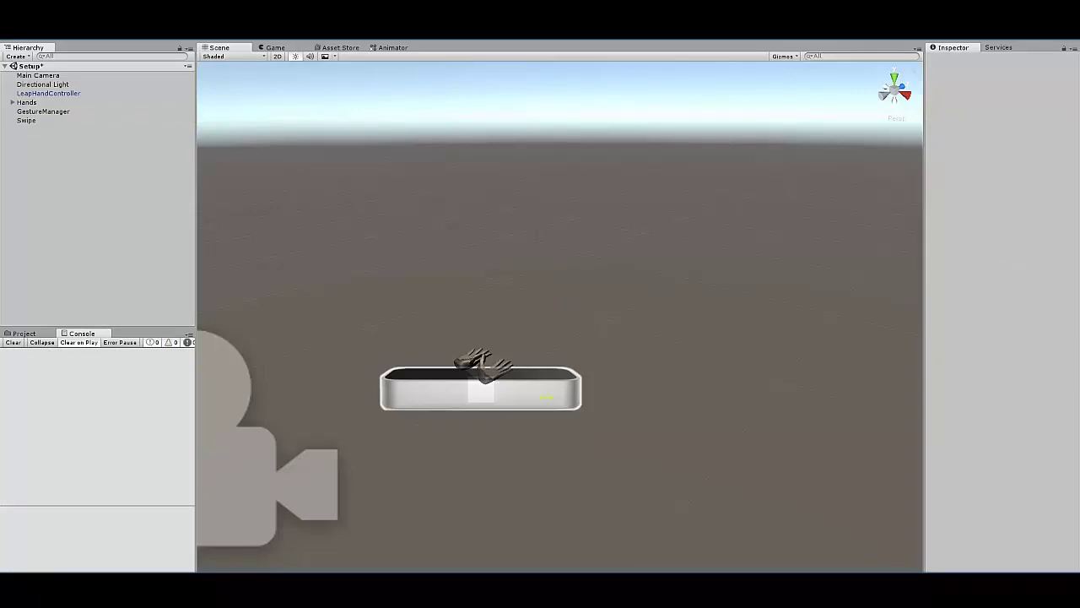
pyautogui.click(27, 121)
pyautogui.hotkey('ctrl', 's')
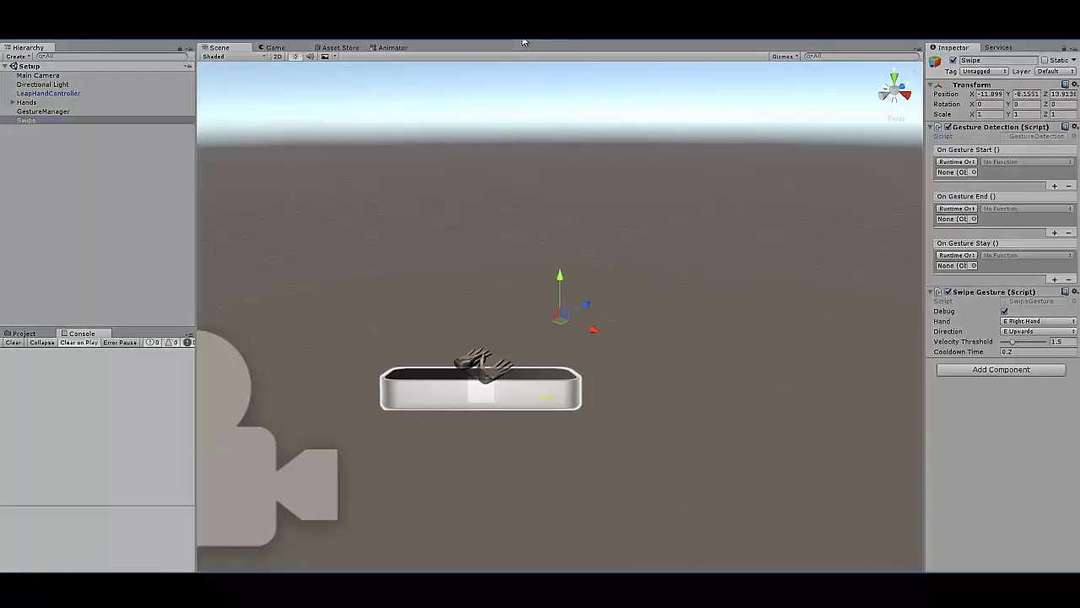
# Run the scene in Play mode with the swipe direction set to E Right
pyautogui.click(523, 41)
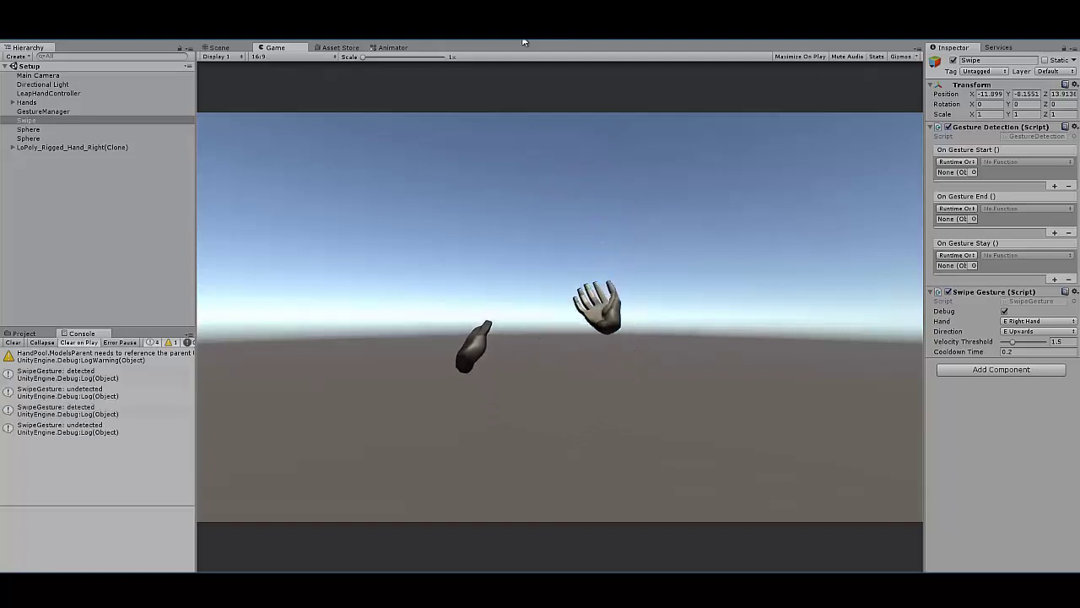
pyautogui.click(1038, 331)
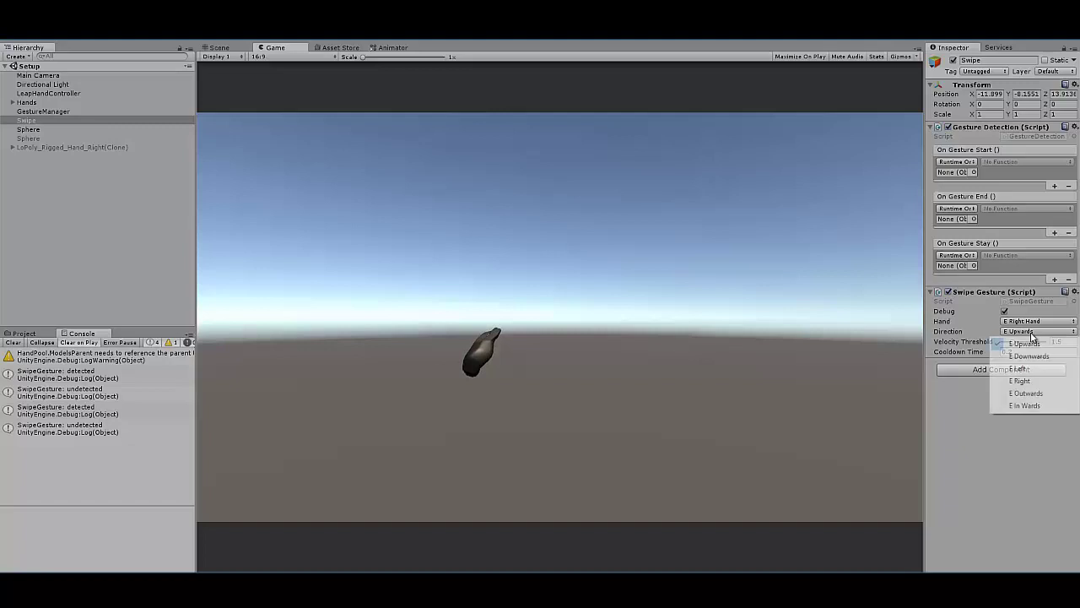
pyautogui.click(1025, 379)
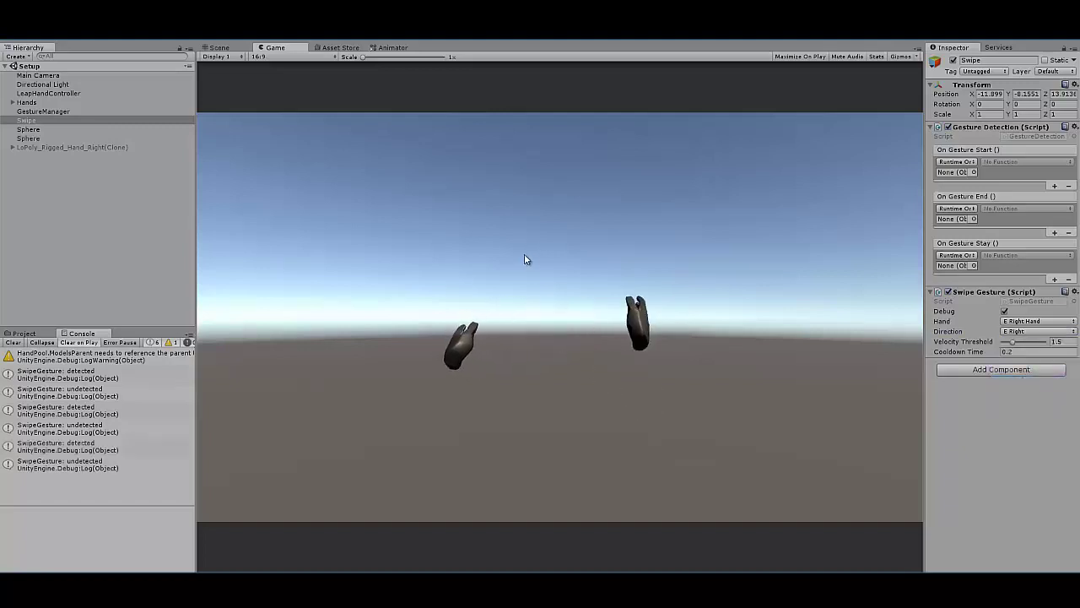